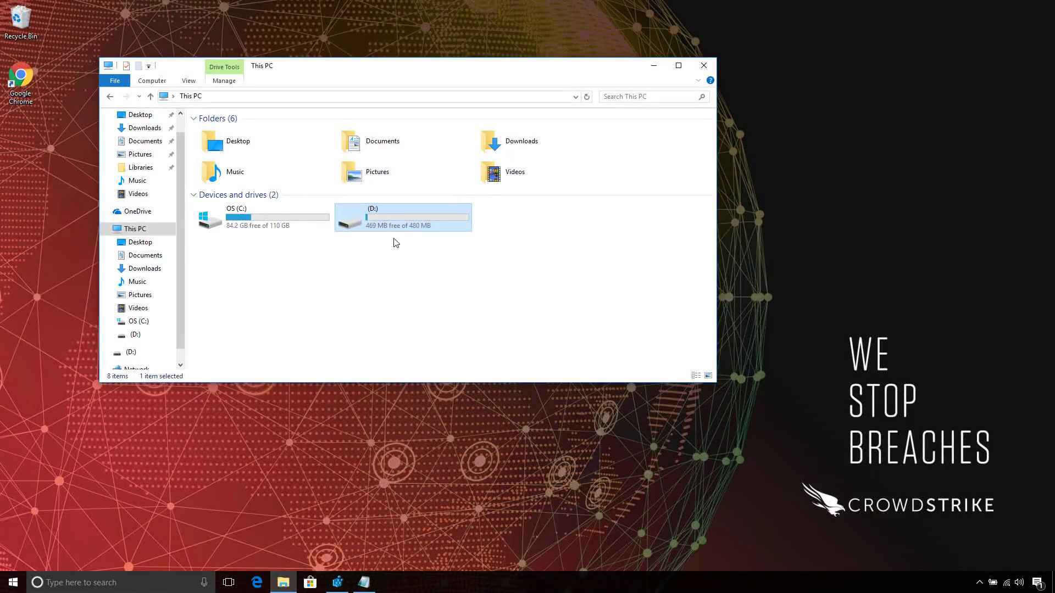
Run the BCMiner application from the D: drive
{"action": "double_click", "coordinate": [400, 228]}
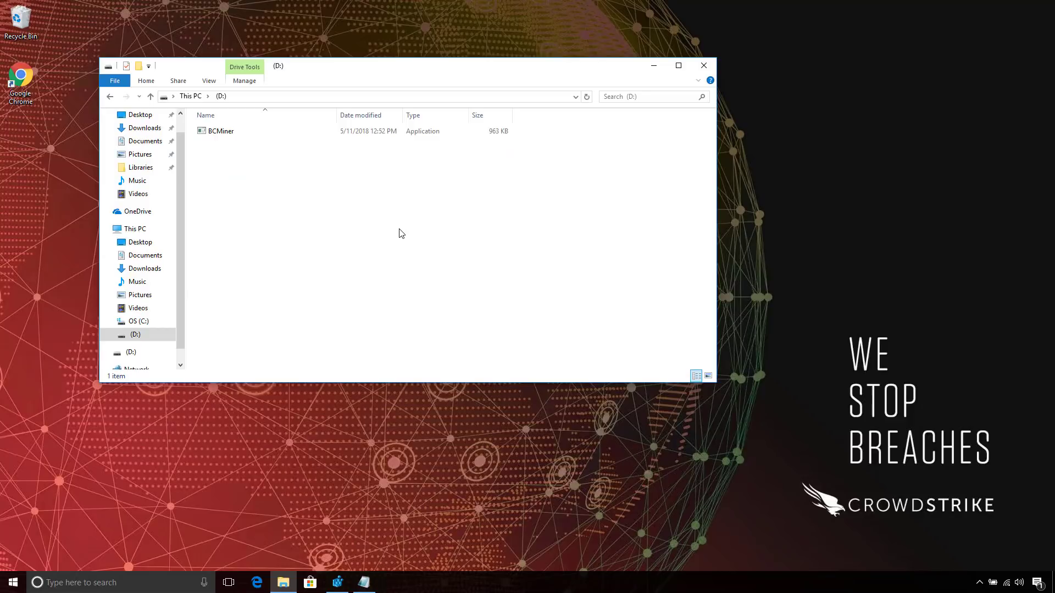
{"action": "left_click", "coordinate": [239, 135]}
{"action": "double_click", "coordinate": [239, 134]}
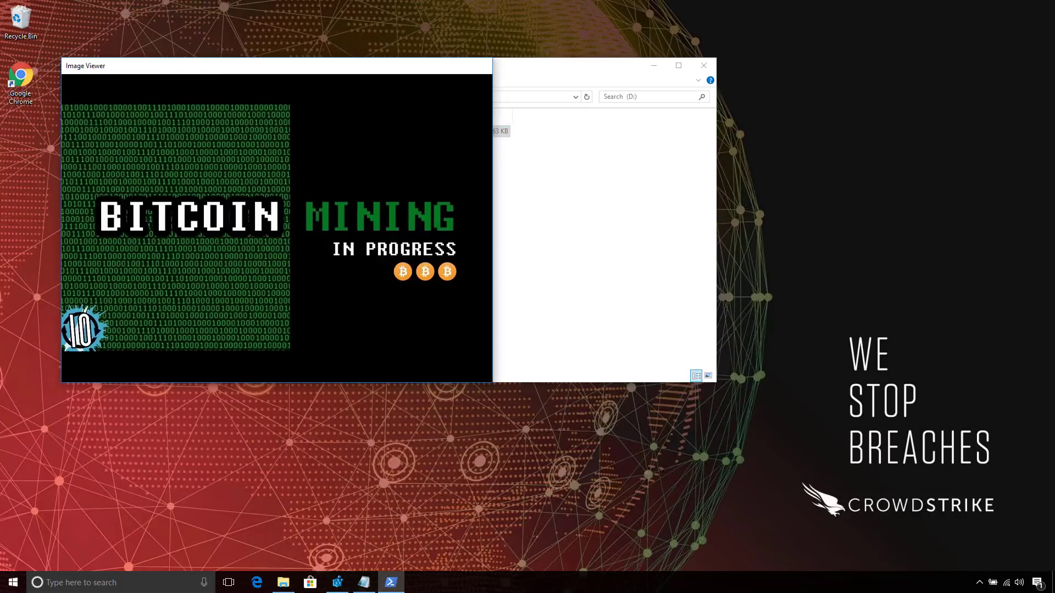
Find the BCMiner script in C:\Users\Public\Libraries and view its Run-key autorun in Registry Editor
{"action": "left_click", "coordinate": [558, 67]}
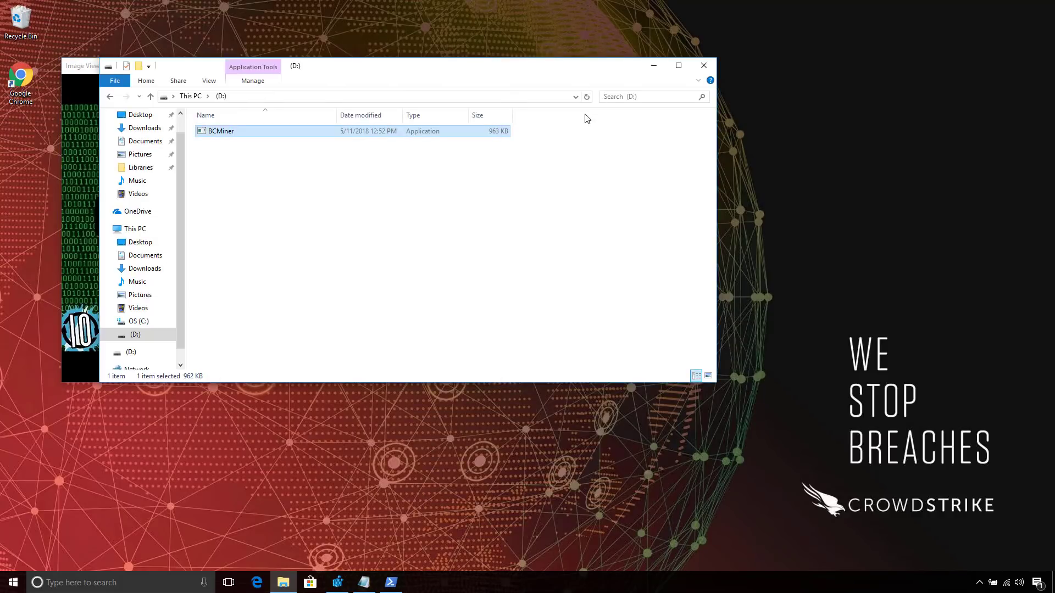
{"action": "left_click", "coordinate": [135, 324]}
{"action": "double_click", "coordinate": [220, 224]}
{"action": "left_click", "coordinate": [218, 157]}
{"action": "double_click", "coordinate": [219, 159]}
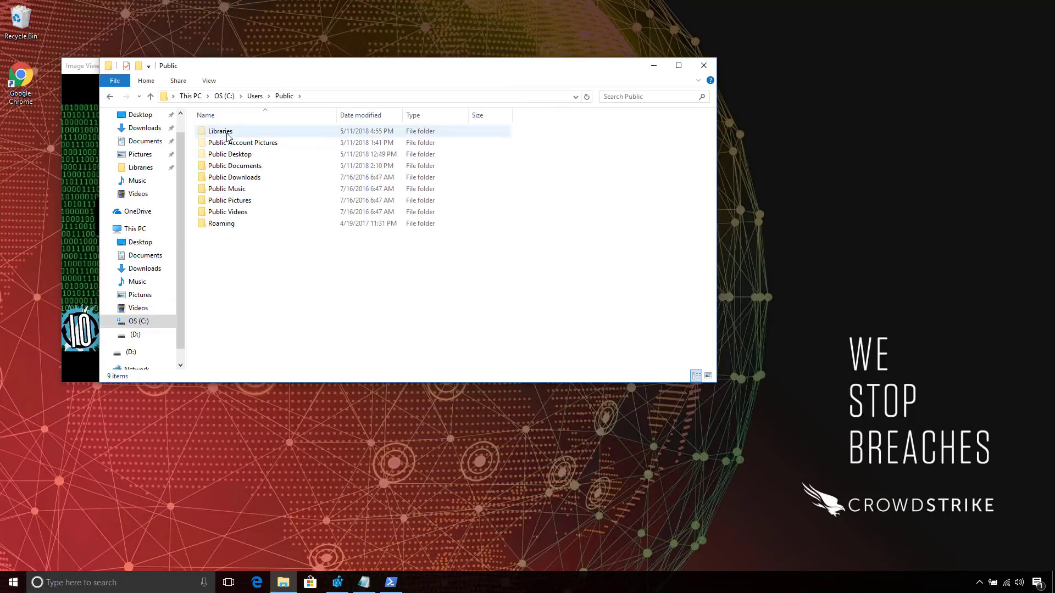
{"action": "double_click", "coordinate": [227, 137]}
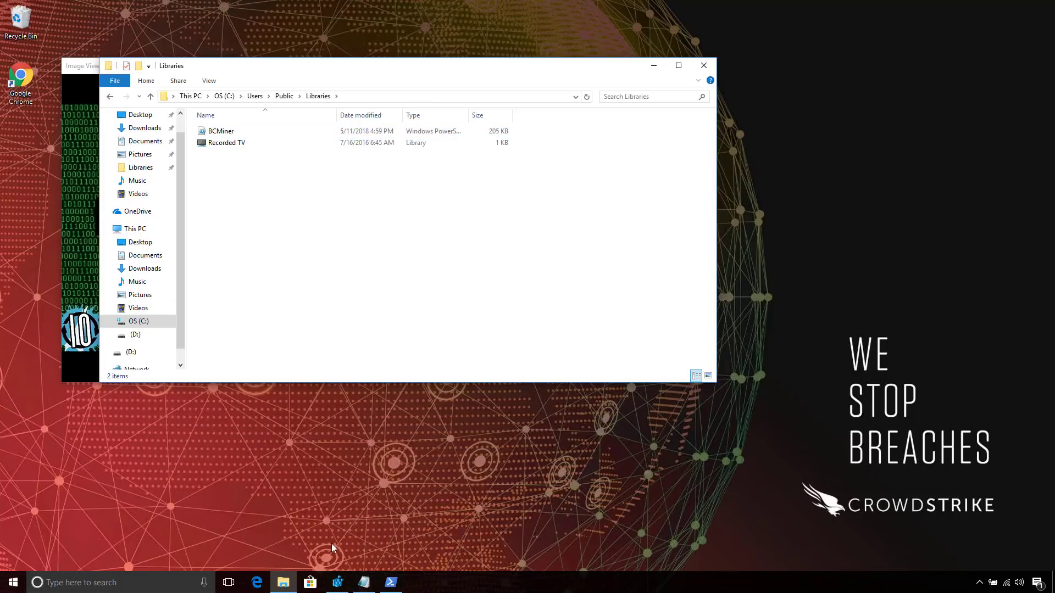
{"action": "left_click", "coordinate": [337, 583]}
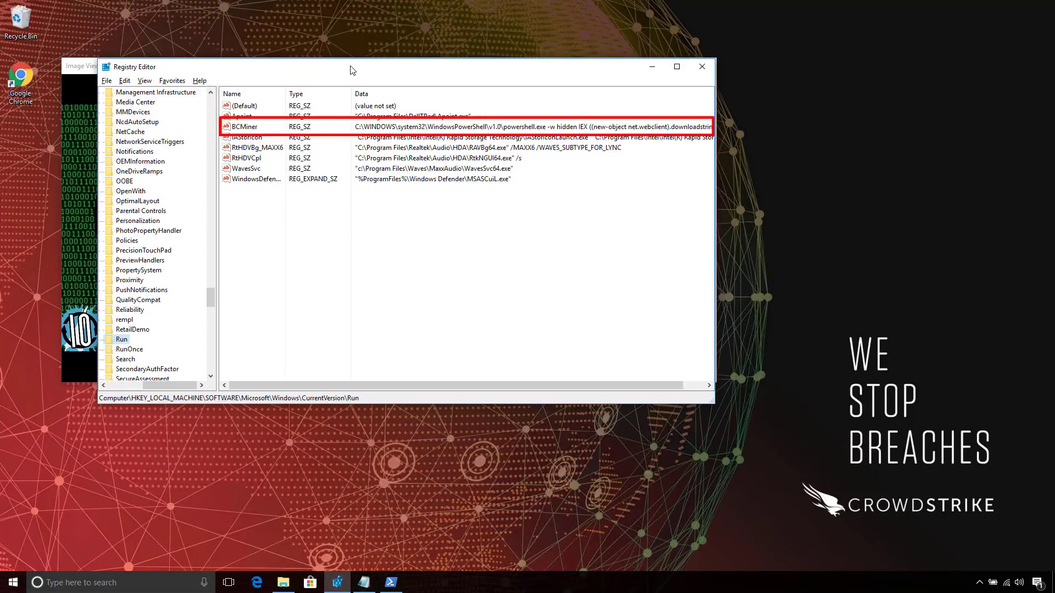
Bring the Bitcoin Mining window forward before moving to the Falcon BCMiner.exe detection
{"action": "left_click", "coordinate": [80, 73]}
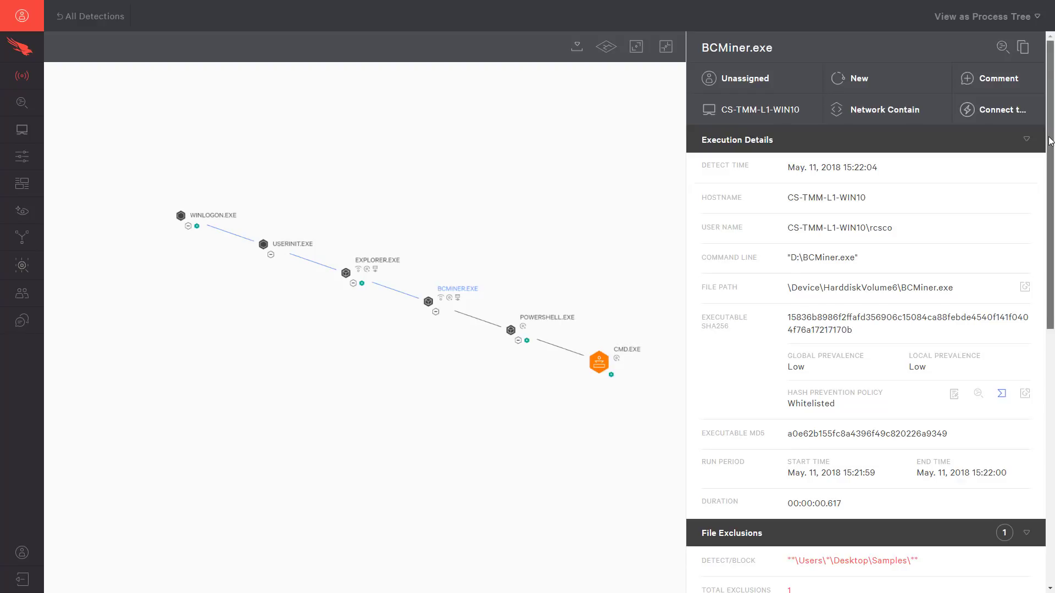
Expand BCMiner.exe's Disk Operations to review its New Script Write of BCMiner.ps1
{"action": "left_click_drag", "start_coordinate": [1051, 141], "coordinate": [1051, 362]}
{"action": "scroll", "coordinate": [865, 314], "scroll_direction": "down", "scroll_amount": 1}
{"action": "left_click", "coordinate": [1026, 466]}
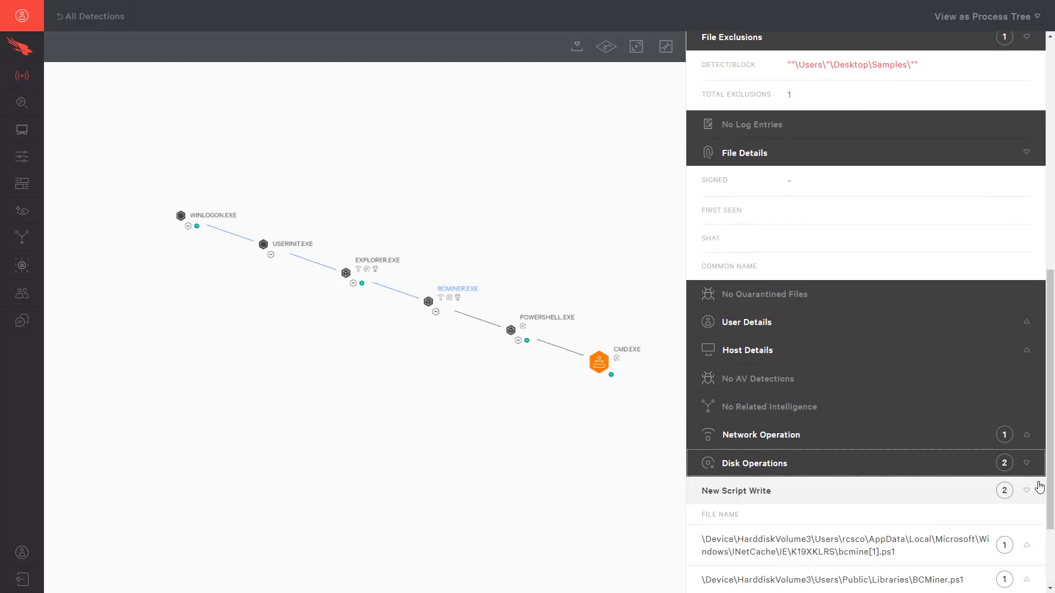
{"action": "left_click_drag", "start_coordinate": [1051, 503], "coordinate": [1053, 537]}
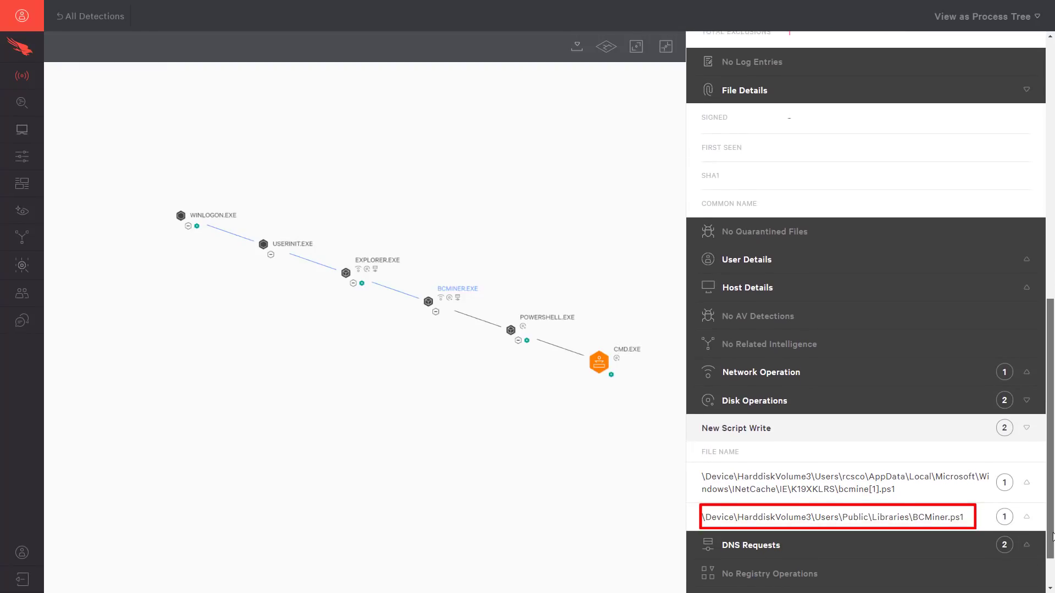
{"action": "scroll", "coordinate": [1054, 537], "scroll_direction": "up", "scroll_amount": 8}
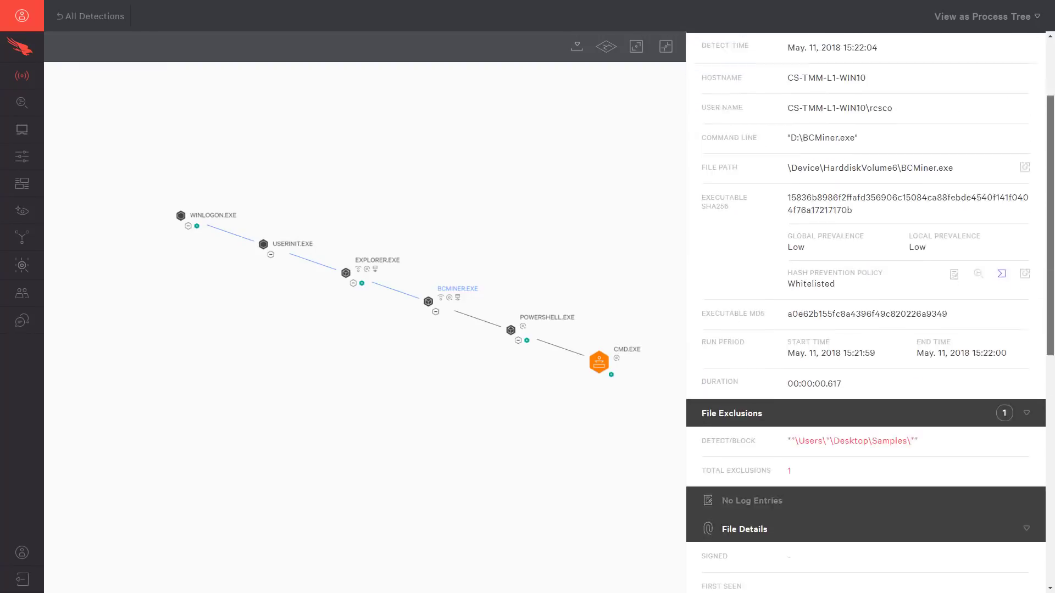
{"action": "scroll", "coordinate": [1054, 537], "scroll_direction": "up", "scroll_amount": 2}
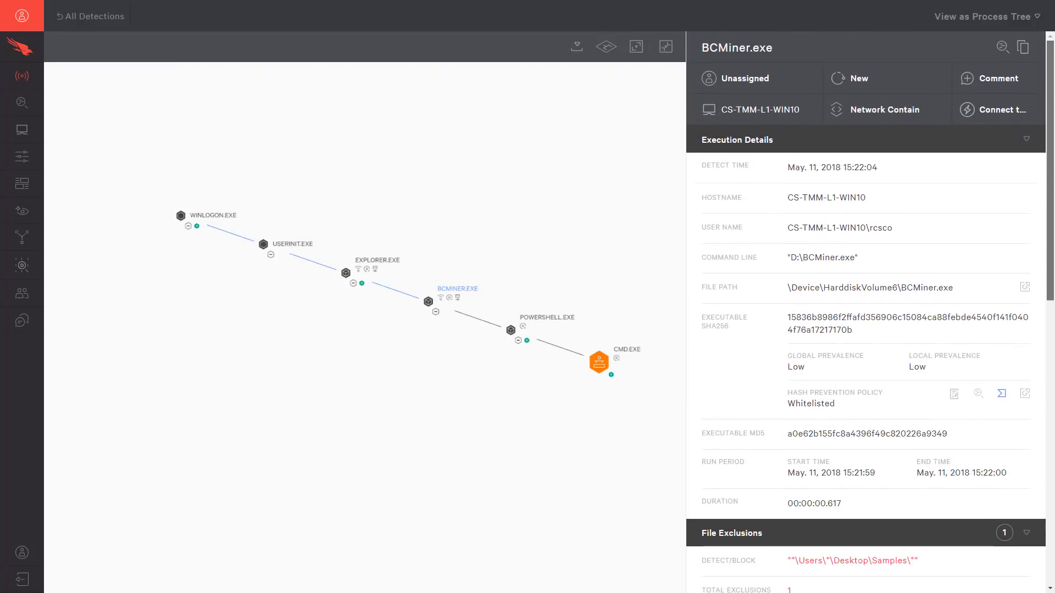
Reveal the full powershell.exe and cmd.exe command lines, including the reg.exe BCMiner Run-key add
{"action": "left_click", "coordinate": [561, 323]}
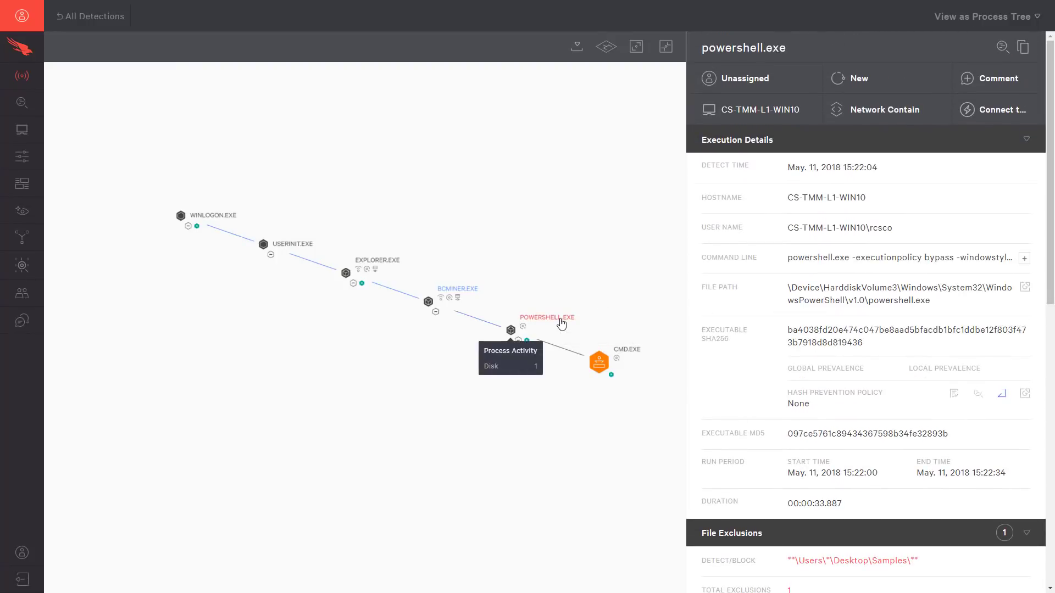
{"action": "left_click", "coordinate": [1024, 259]}
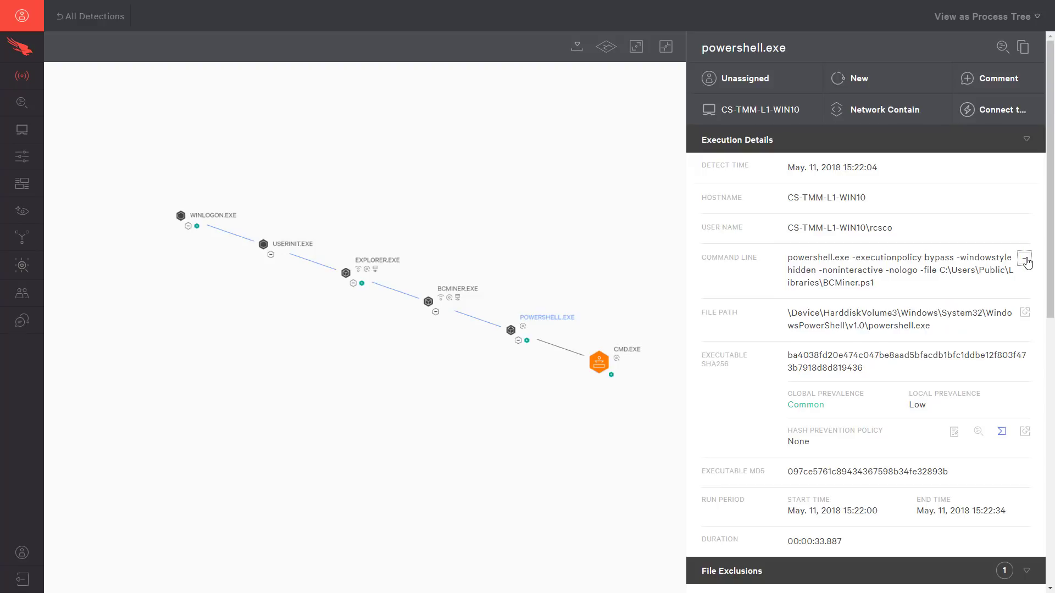
{"action": "left_click", "coordinate": [635, 351]}
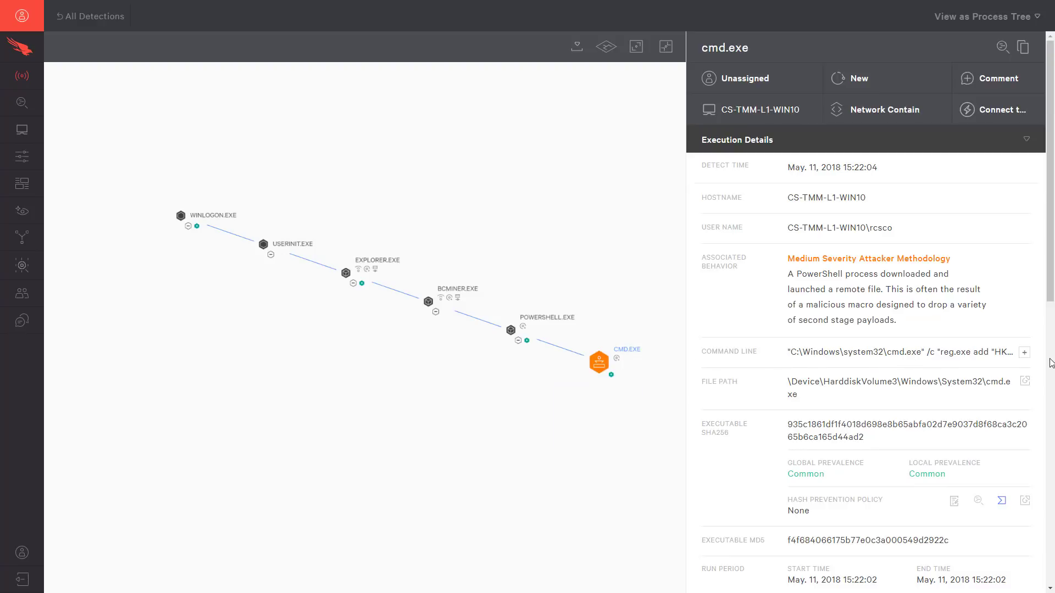
{"action": "left_click", "coordinate": [1024, 354]}
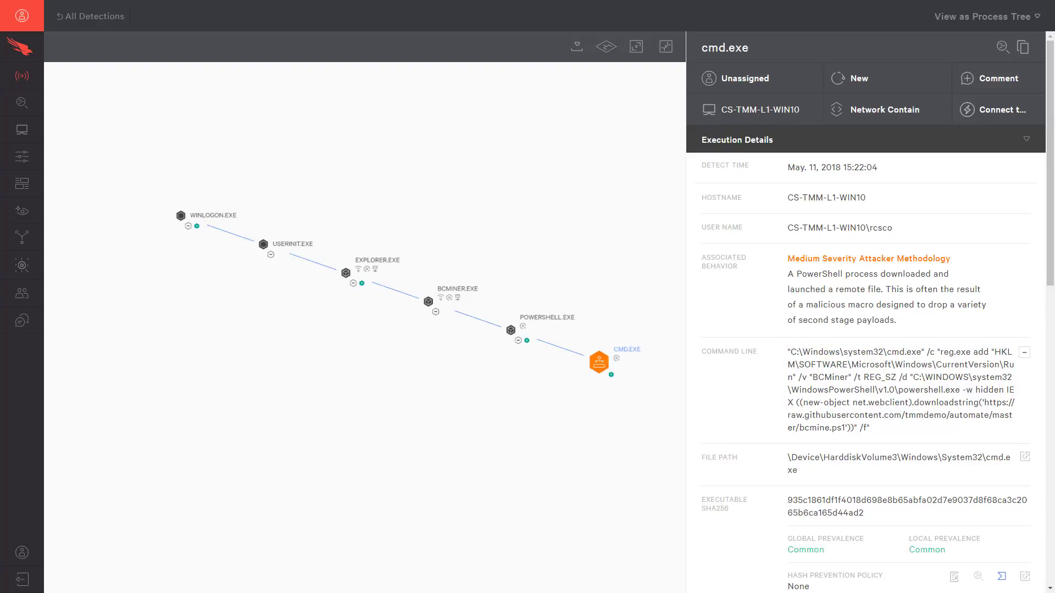
Network-contain CS-TMM-L1-WIN10 with the audit note 'Compromised system'
{"action": "left_click", "coordinate": [901, 119]}
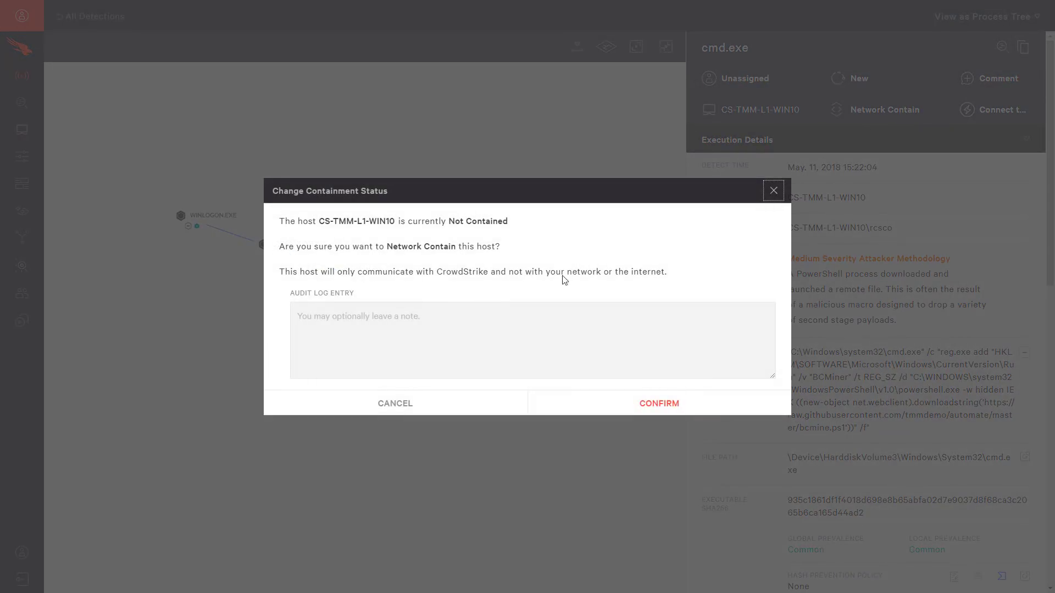
{"action": "left_click", "coordinate": [444, 313]}
{"action": "type", "text": "Comp"}
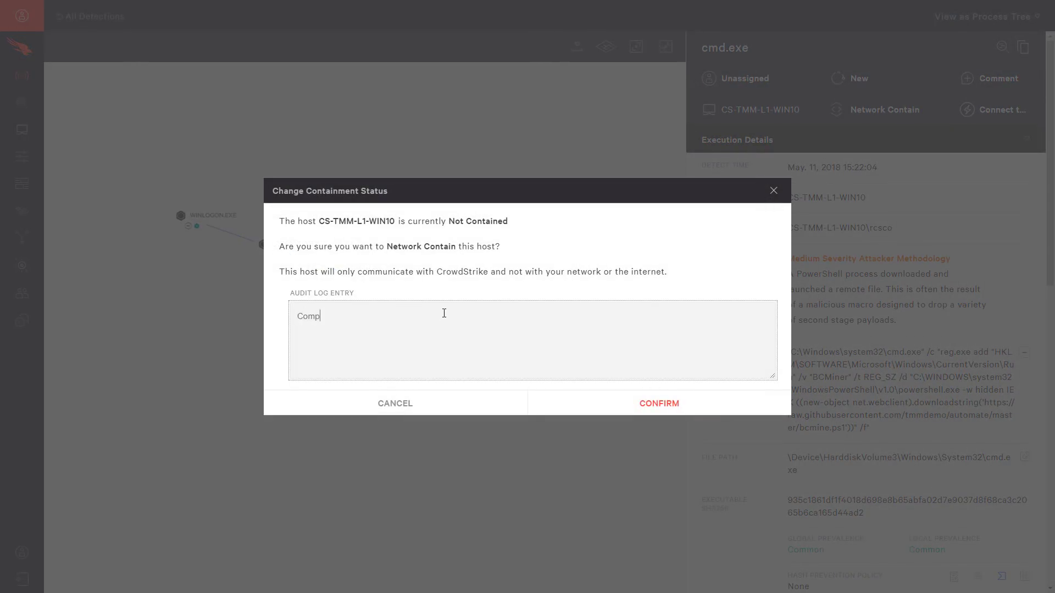
{"action": "type", "text": "romised system"}
{"action": "left_click", "coordinate": [657, 405]}
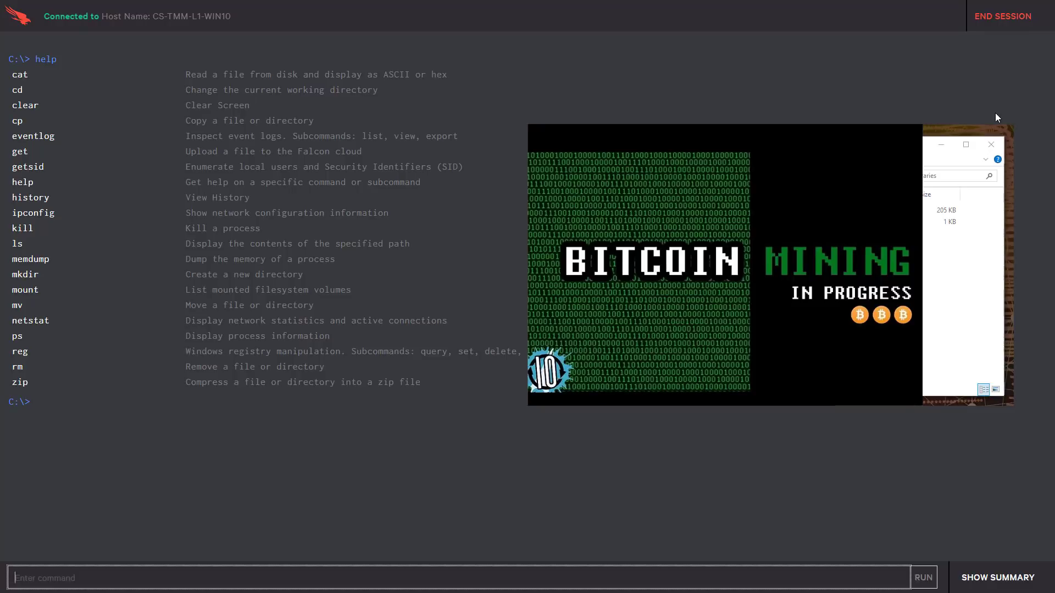
List running processes with ps and kill the miner's PowerShell process 2028
{"action": "type", "text": "ps"}
{"action": "key", "text": "Return"}
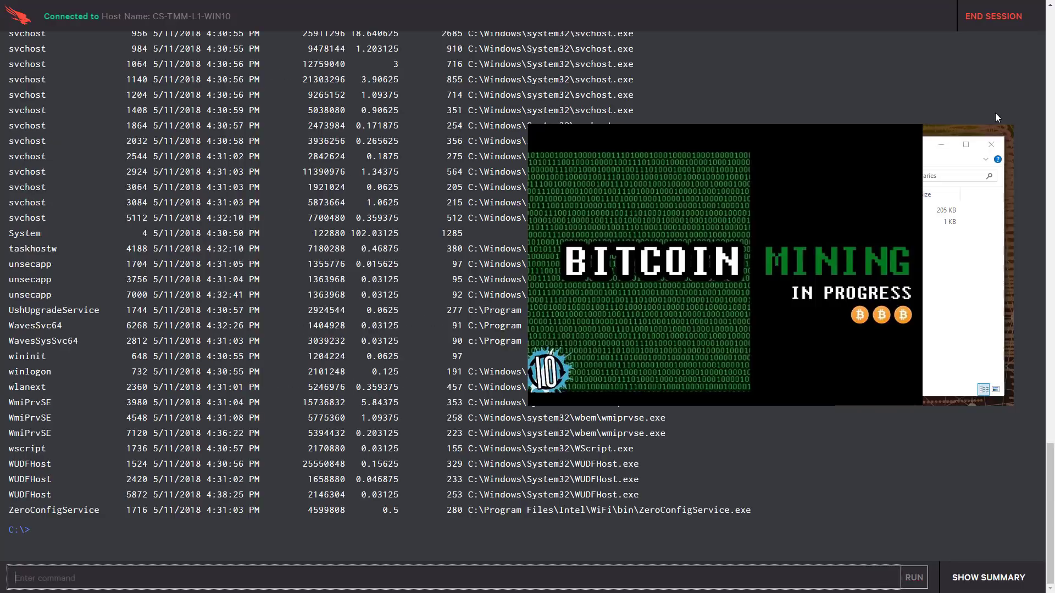
{"action": "left_click", "coordinate": [1050, 100]}
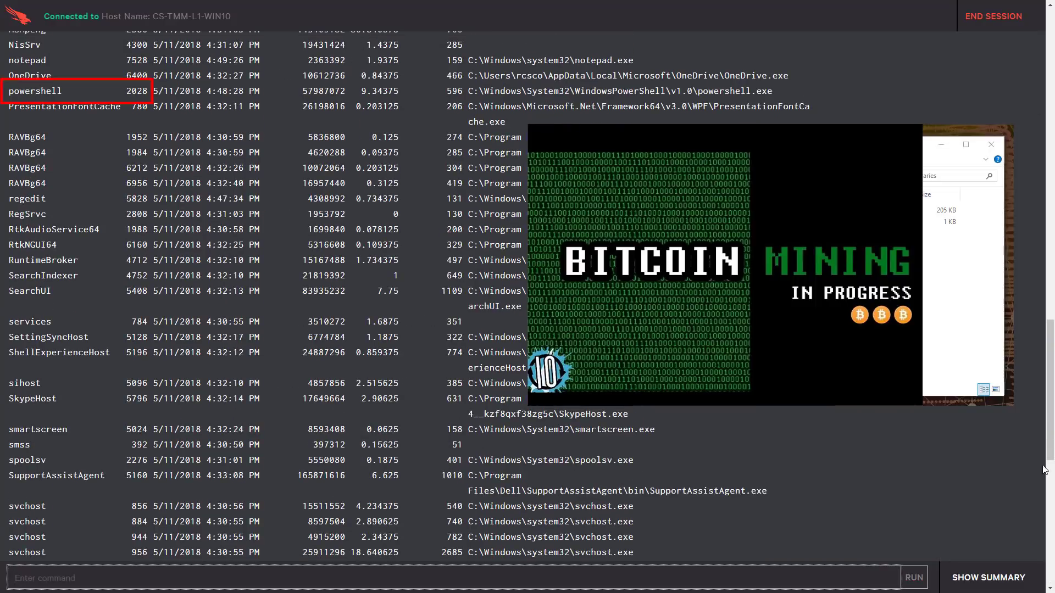
{"action": "left_click", "coordinate": [1051, 557]}
{"action": "type", "text": "kill 2028"}
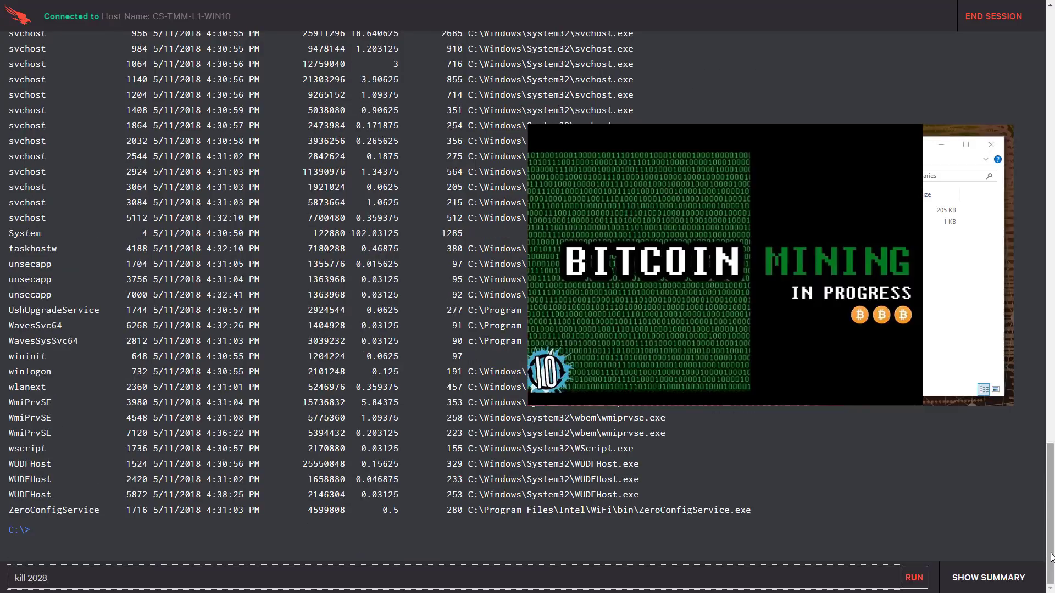
{"action": "key", "text": "Return"}
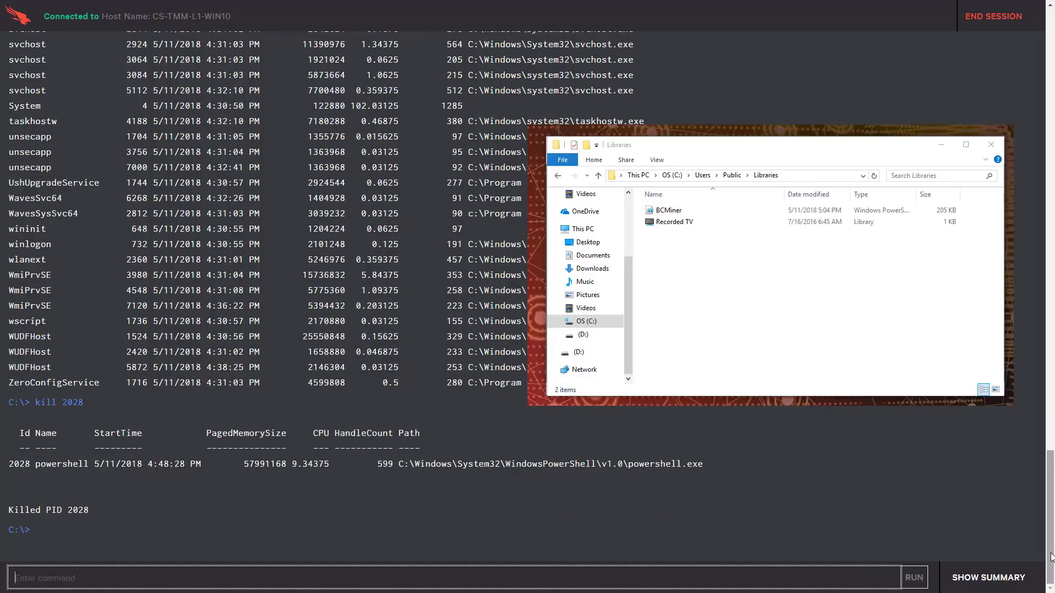
Retrieve a copy of BCMiner.ps1, delete it with rm, and delete the BCMiner Run-key value
{"action": "type", "text": "get C:\\Users\\Public\\Libraries\\BCMiner.ps1"}
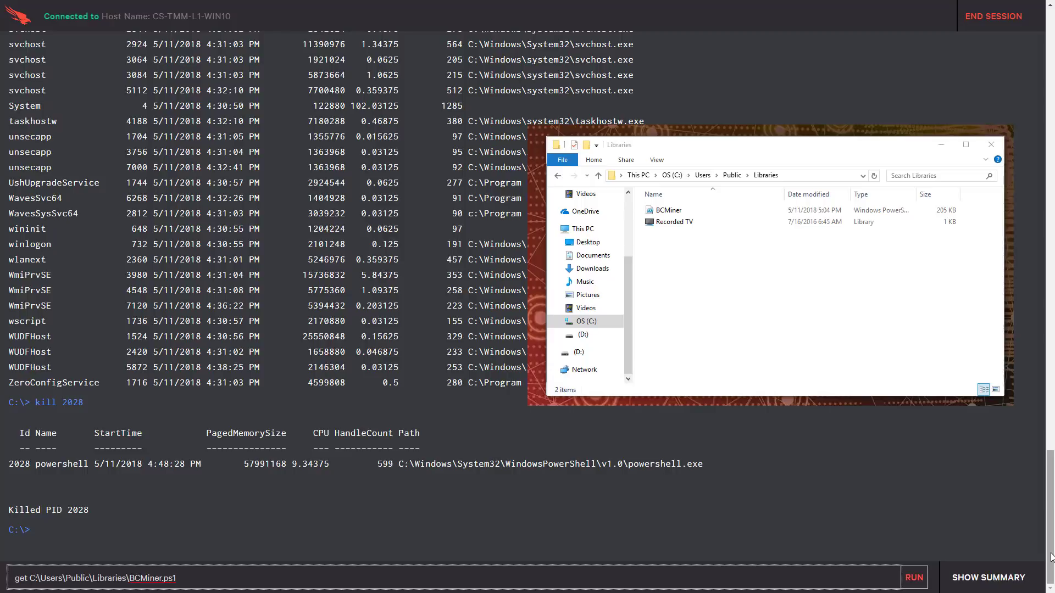
{"action": "key", "text": "Return"}
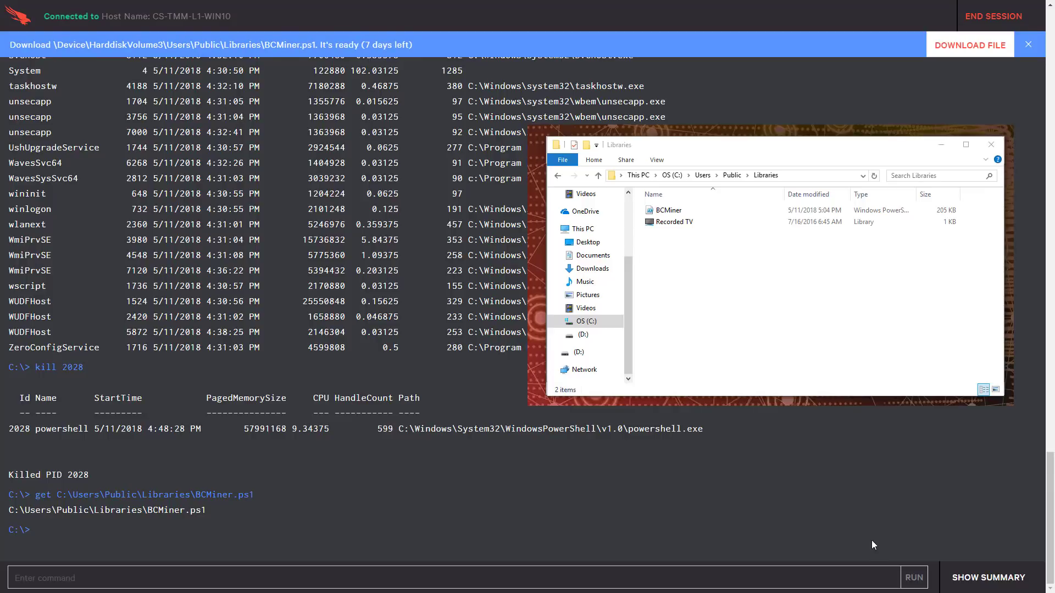
{"action": "left_click", "coordinate": [871, 571]}
{"action": "key", "text": "Up"}
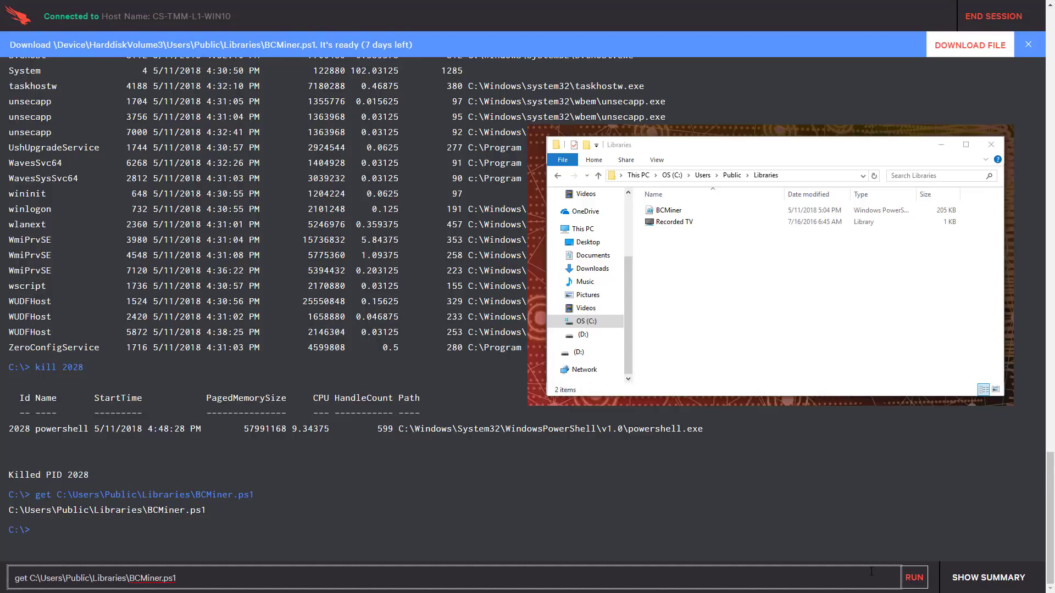
{"action": "key", "text": "Left"}
{"action": "key", "text": "Left"}
{"action": "key", "text": "Left"}
{"action": "key", "text": "Left"}
{"action": "key", "text": "Left"}
{"action": "key", "text": "Left"}
{"action": "key", "text": "Left"}
{"action": "key", "text": "Left"}
{"action": "key", "text": "Left"}
{"action": "key", "text": "Left"}
{"action": "key", "text": "Left"}
{"action": "key", "text": "Left"}
{"action": "key", "text": "Left"}
{"action": "key", "text": "Left"}
{"action": "key", "text": "Left"}
{"action": "key", "text": "Left"}
{"action": "key", "text": "Left"}
{"action": "key", "text": "Left"}
{"action": "key", "text": "Left"}
{"action": "key", "text": "Left"}
{"action": "key", "text": "BackSpace"}
{"action": "key", "text": "BackSpace"}
{"action": "key", "text": "BackSpace"}
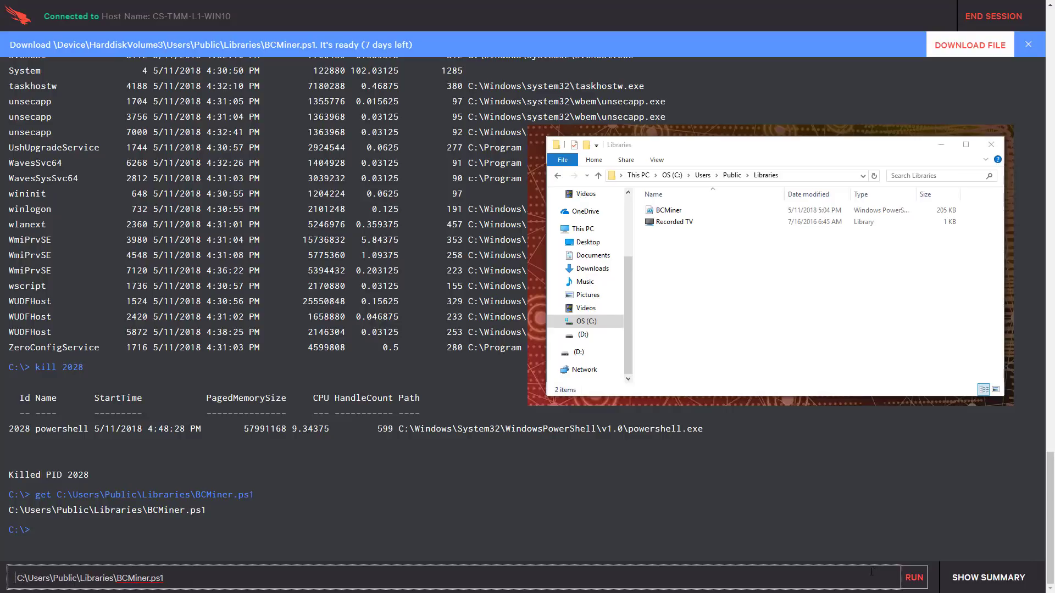
{"action": "type", "text": "rm"}
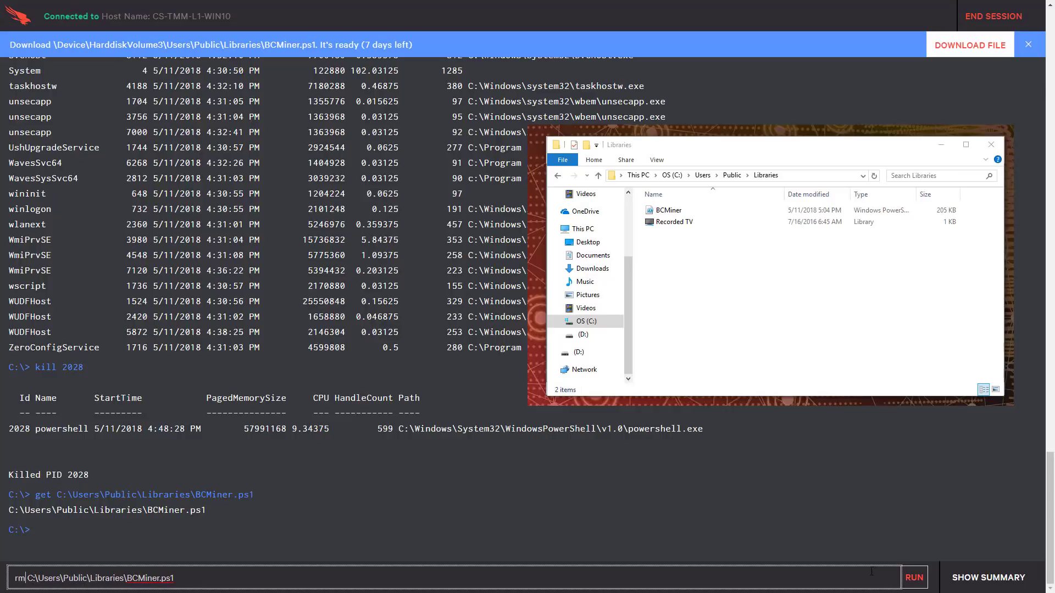
{"action": "key", "text": "Return"}
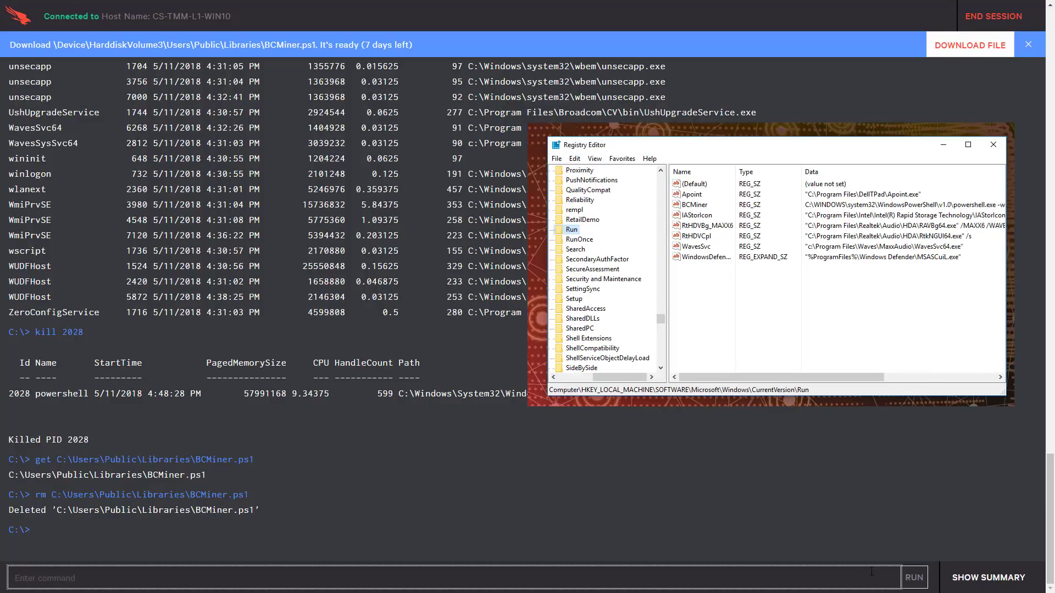
{"action": "type", "text": "reg delete HKLM\\SOFTWARE\\Microsoft\\Windows\\CurrentVersion\\Run BCMiner"}
{"action": "key", "text": "Return"}
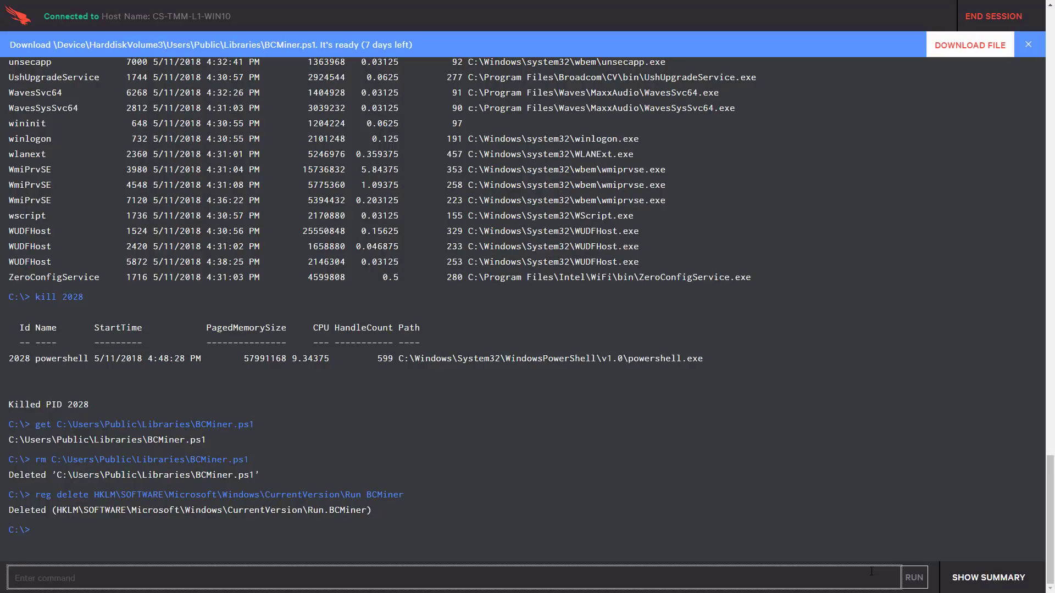
Close the remote session and lift the host's containment with the note 'Issue resolved'
{"action": "left_click", "coordinate": [996, 27]}
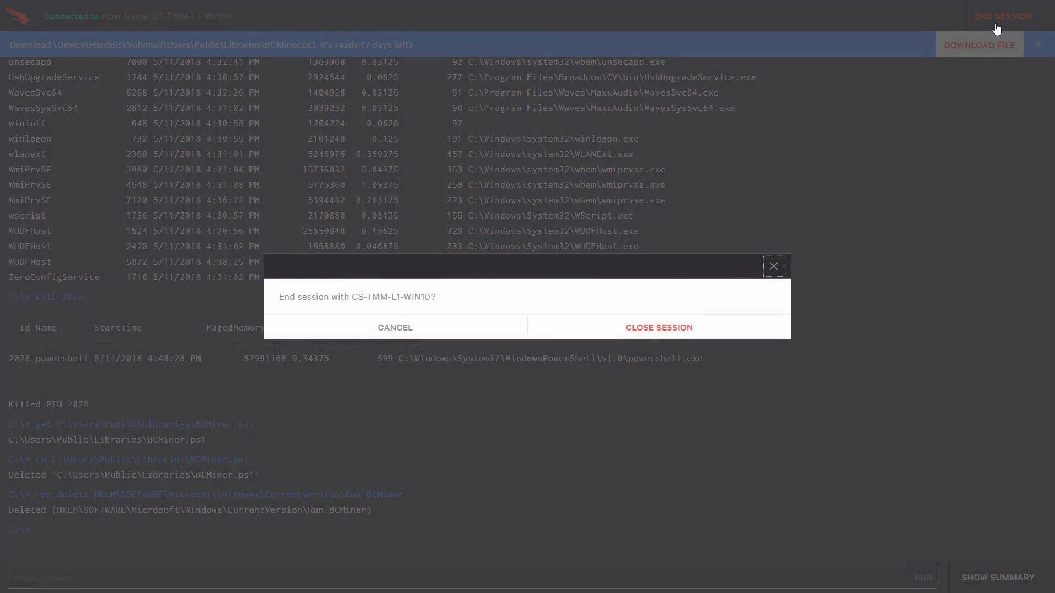
{"action": "left_click", "coordinate": [724, 334]}
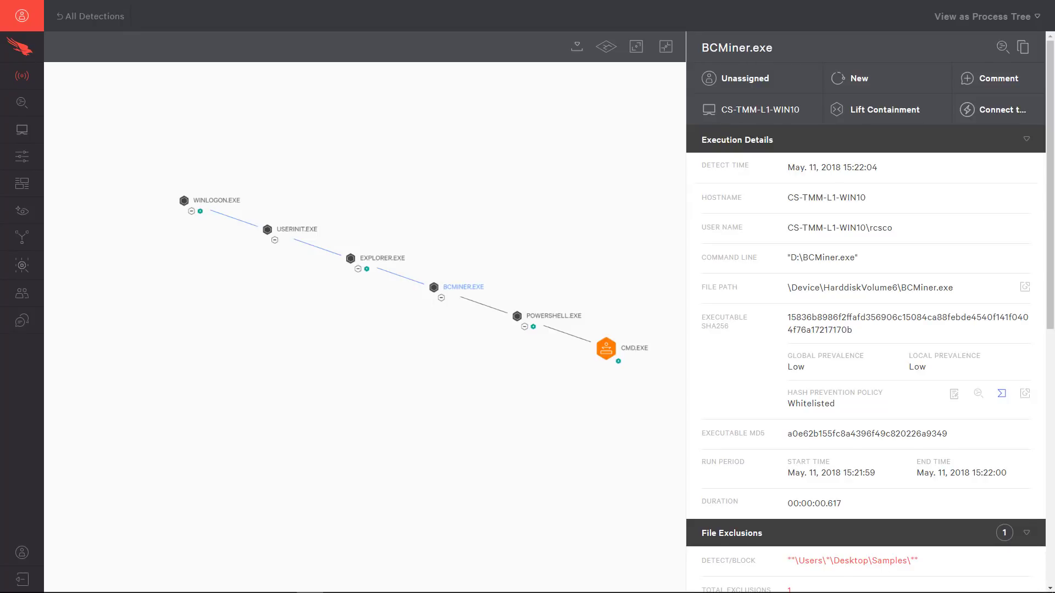
{"action": "left_click", "coordinate": [897, 113]}
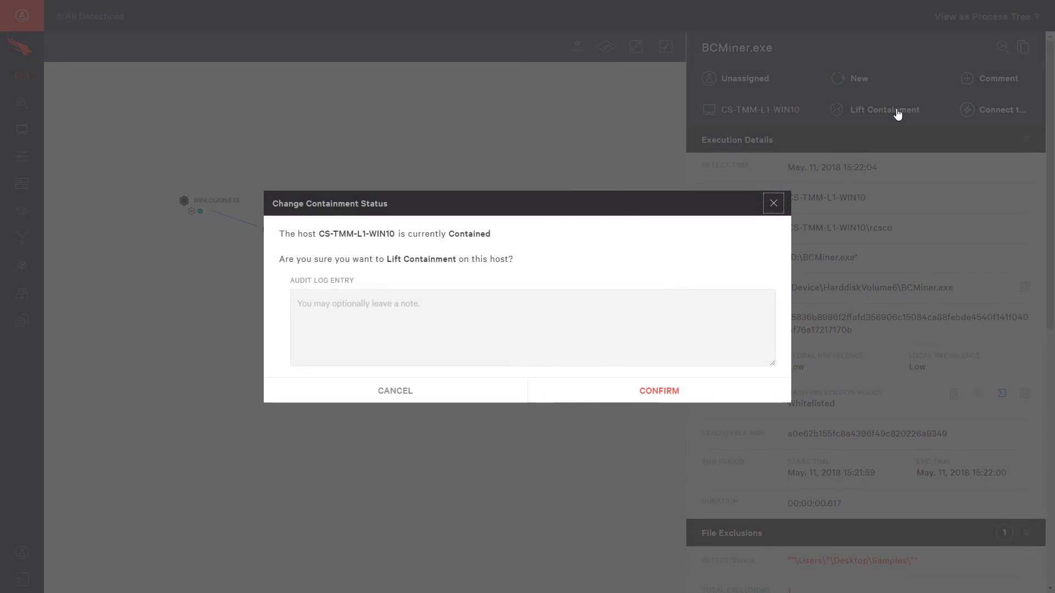
{"action": "left_click", "coordinate": [459, 303]}
{"action": "type", "text": "Issue re"}
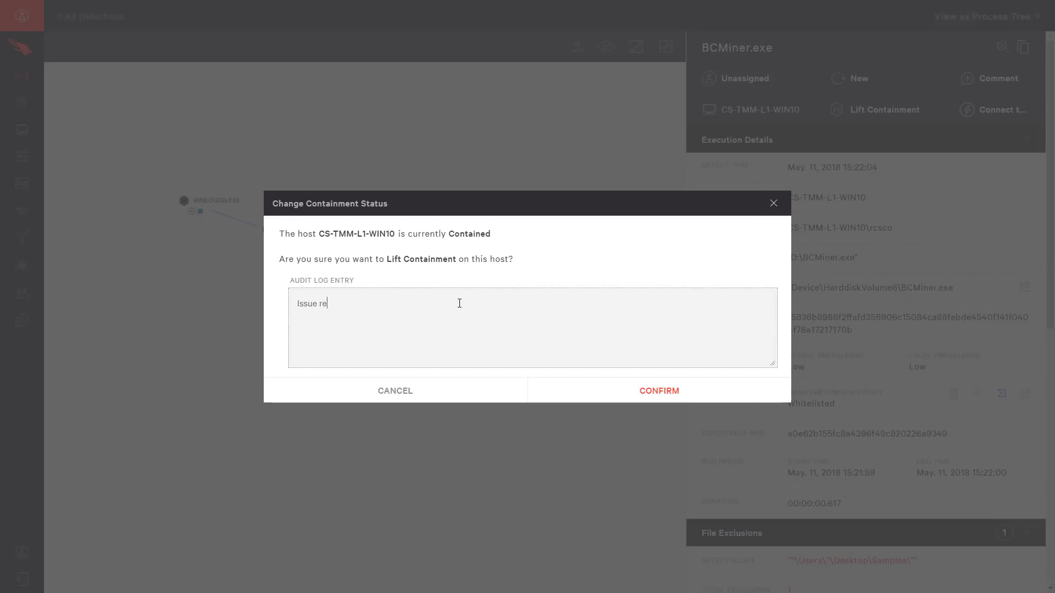
{"action": "type", "text": "solved"}
{"action": "left_click", "coordinate": [620, 389]}
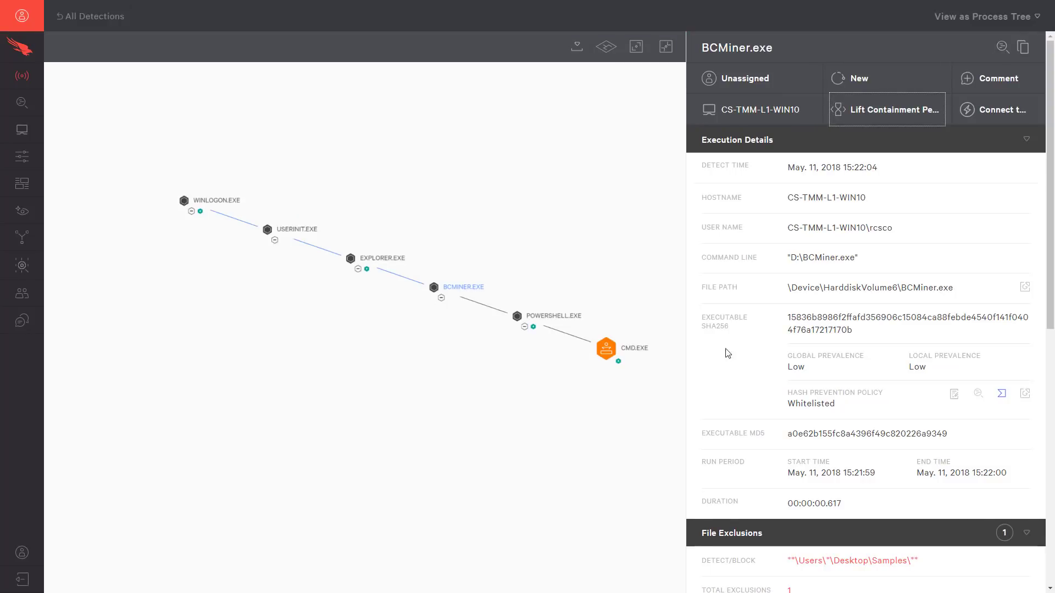
Copy BCMiner.exe's SHA256 hash and go to Configuration > Prevention Hashes
{"action": "left_click_drag", "start_coordinate": [789, 320], "coordinate": [852, 333]}
{"action": "key", "text": "ctrl+c"}
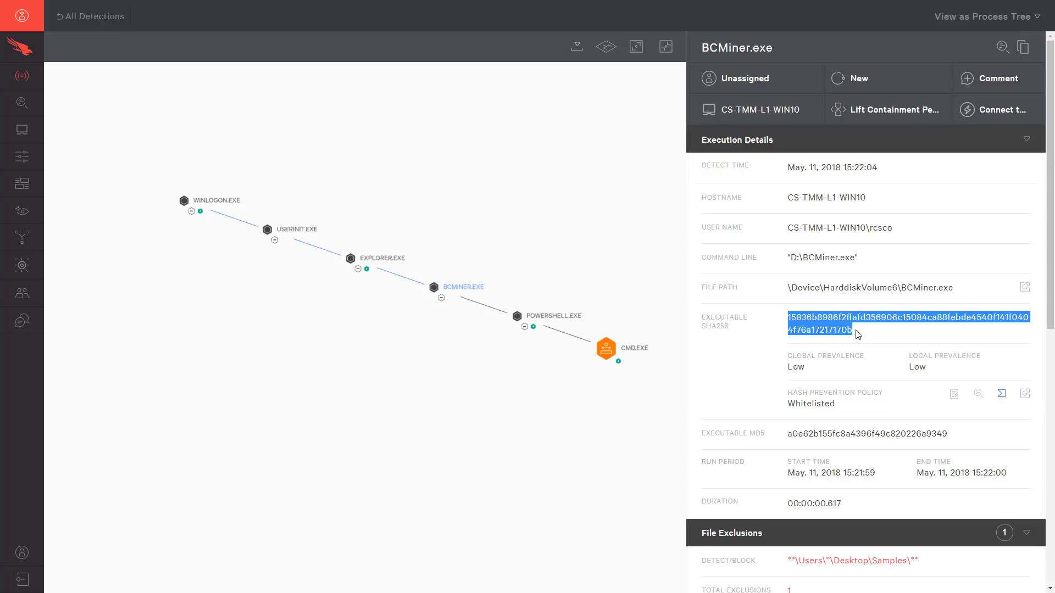
{"action": "mouse_move", "coordinate": [28, 163]}
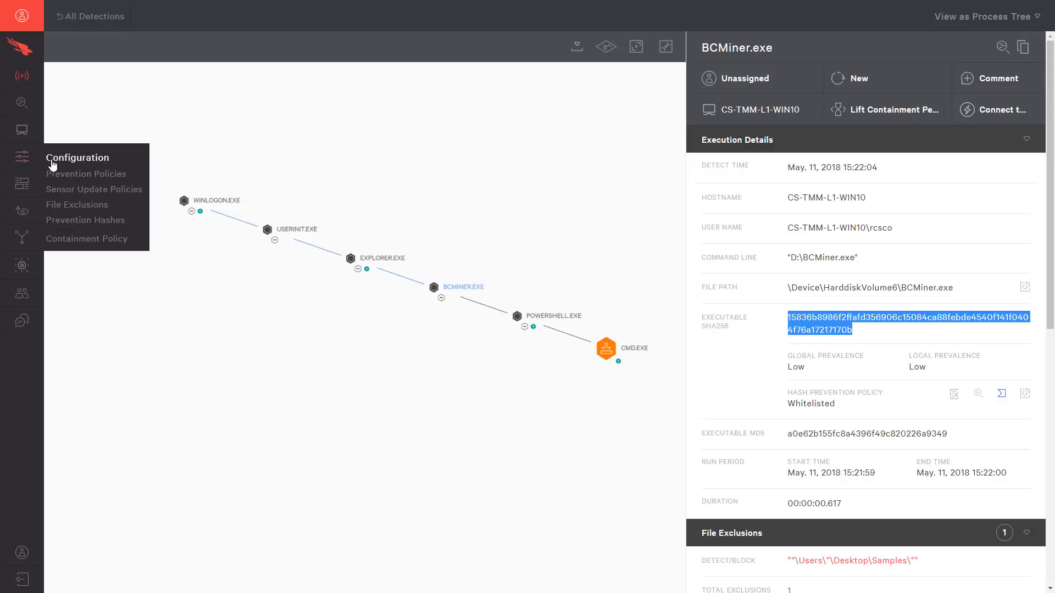
{"action": "left_click", "coordinate": [63, 220]}
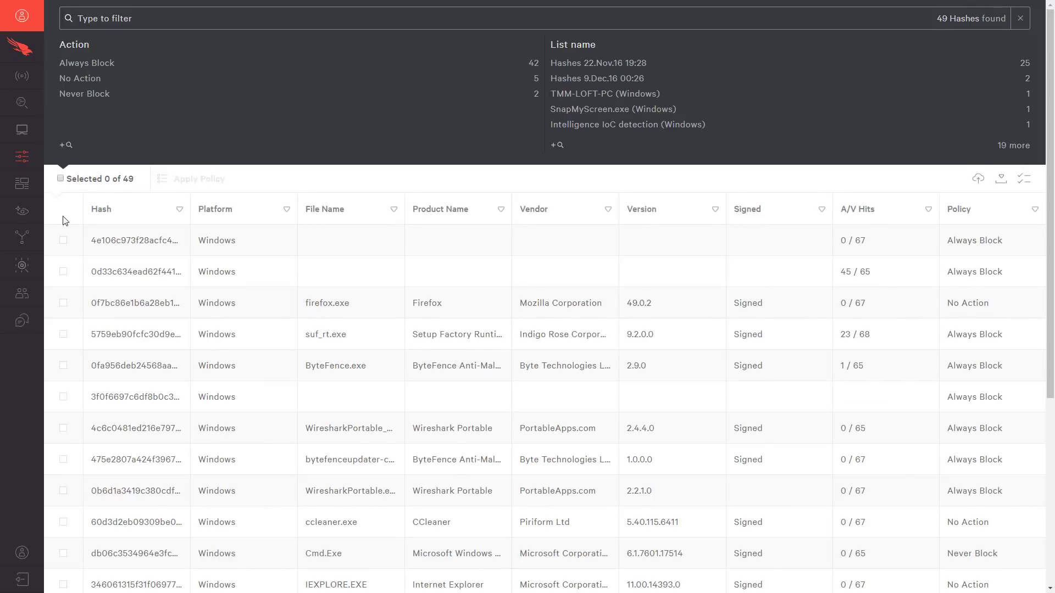
Upload the hash as a new list named 'BCMiner Hashes' set to Always Block
{"action": "left_click", "coordinate": [979, 179]}
{"action": "left_click_drag", "start_coordinate": [370, 229], "coordinate": [231, 228]}
{"action": "type", "text": "BCMiner Hash"}
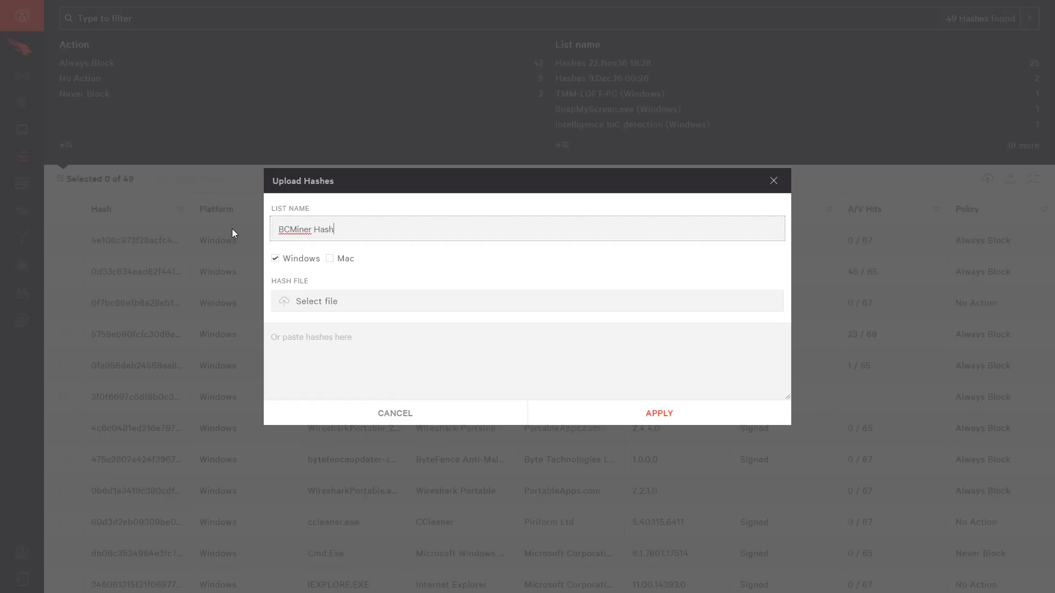
{"action": "type", "text": "es"}
{"action": "left_click", "coordinate": [294, 346]}
{"action": "key", "text": "ctrl+v"}
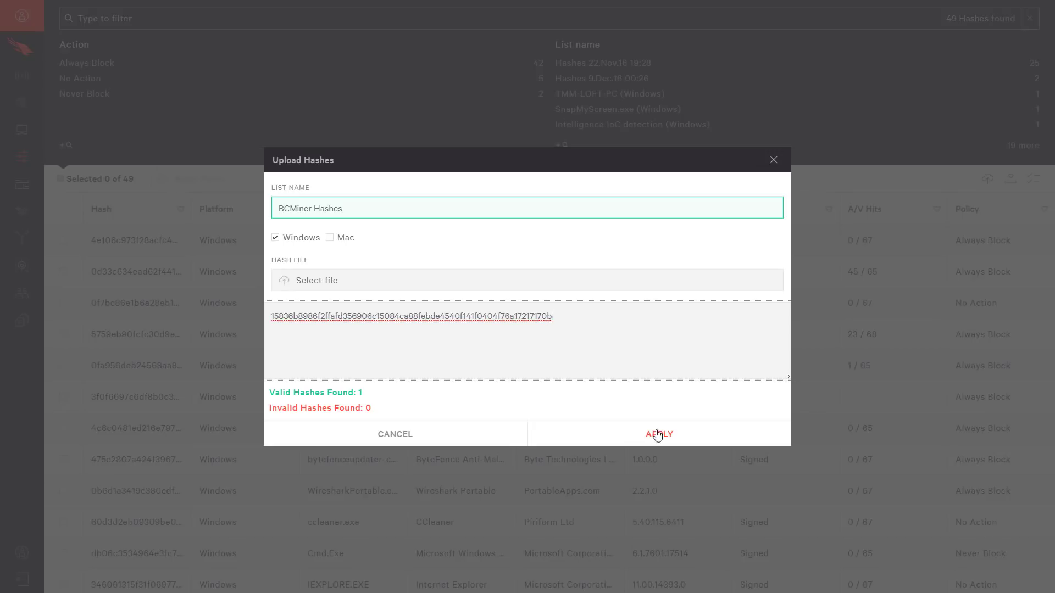
{"action": "left_click", "coordinate": [659, 434]}
{"action": "left_click", "coordinate": [341, 278]}
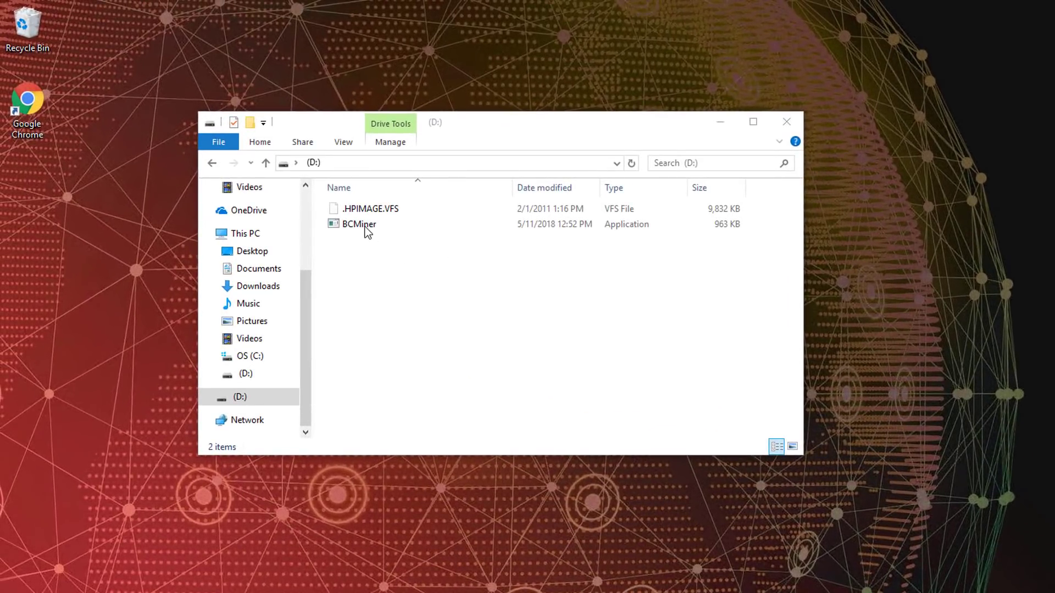
Attempt to run BCMiner from D:, which Windows now refuses with an access error
{"action": "double_click", "coordinate": [365, 226]}
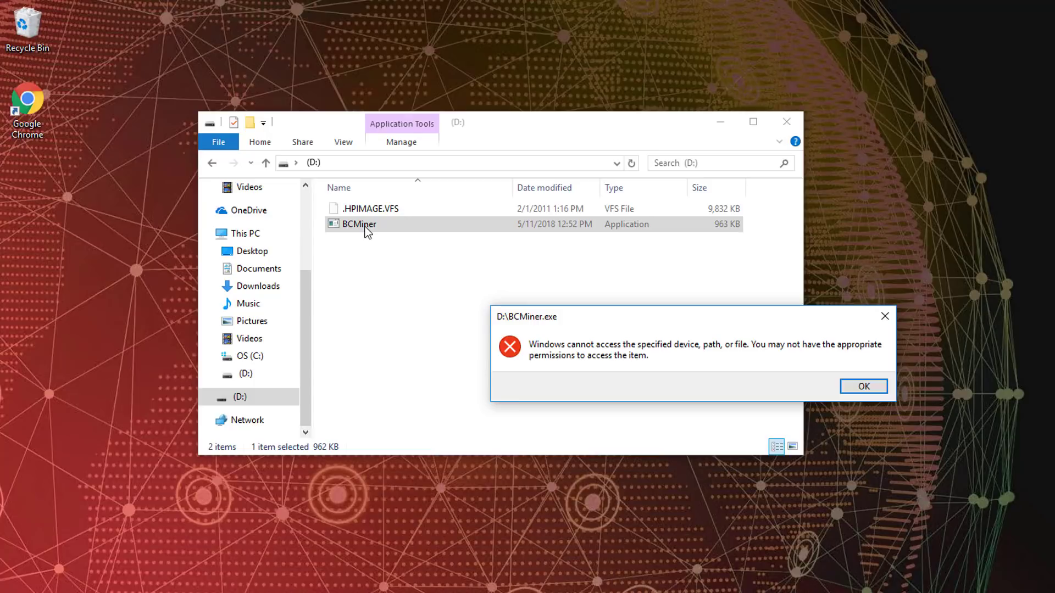